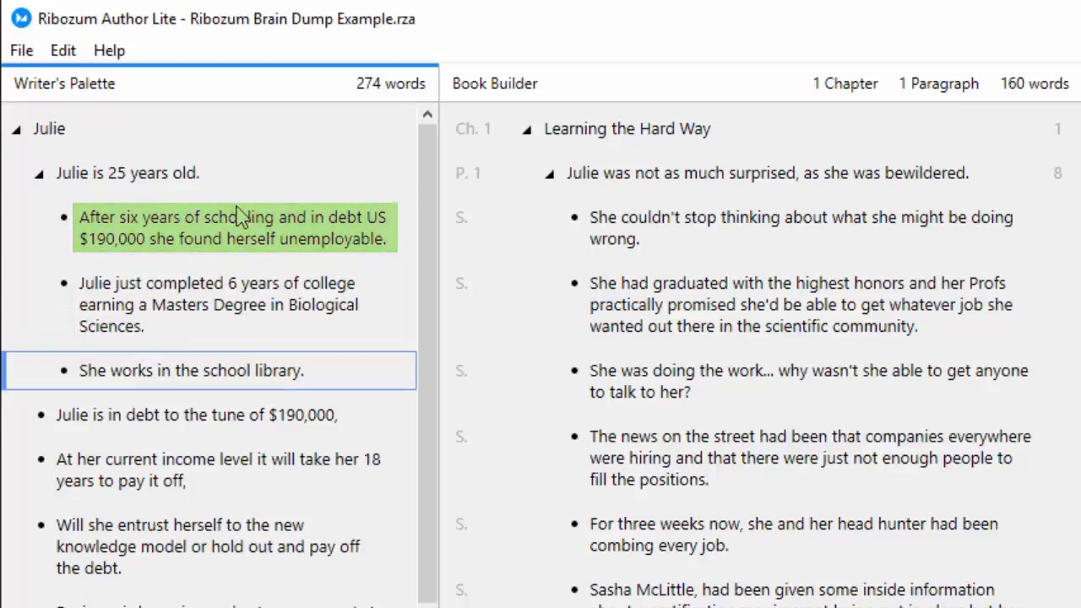
# - Move the "After six years of schooling" note out of the "25 years old" group to the same level directly below that group
pyautogui.click(236, 229)
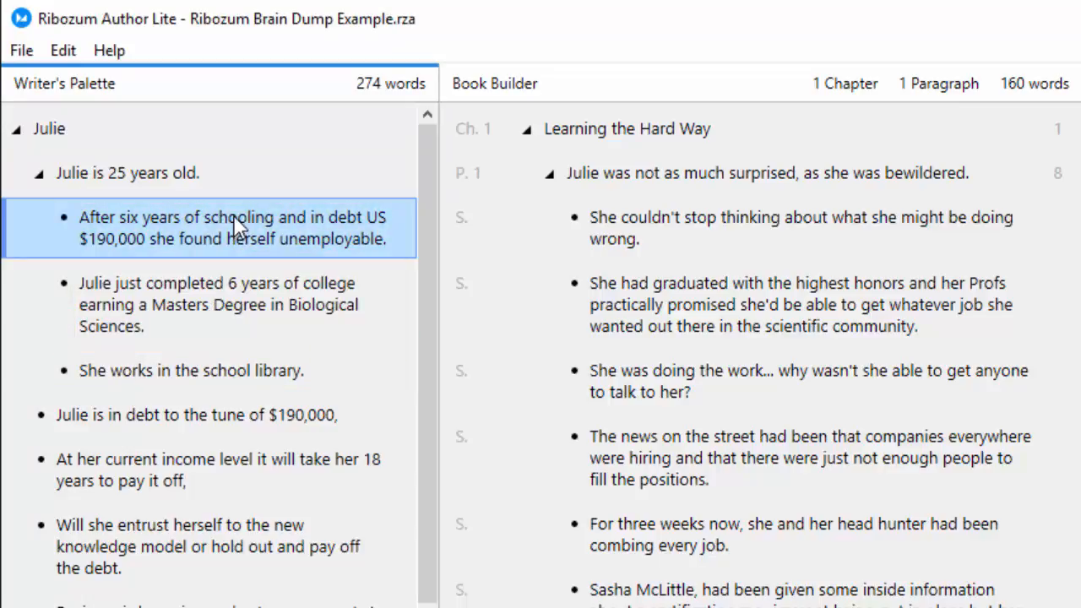
pyautogui.moveTo(234, 213); pyautogui.dragTo(234, 190)
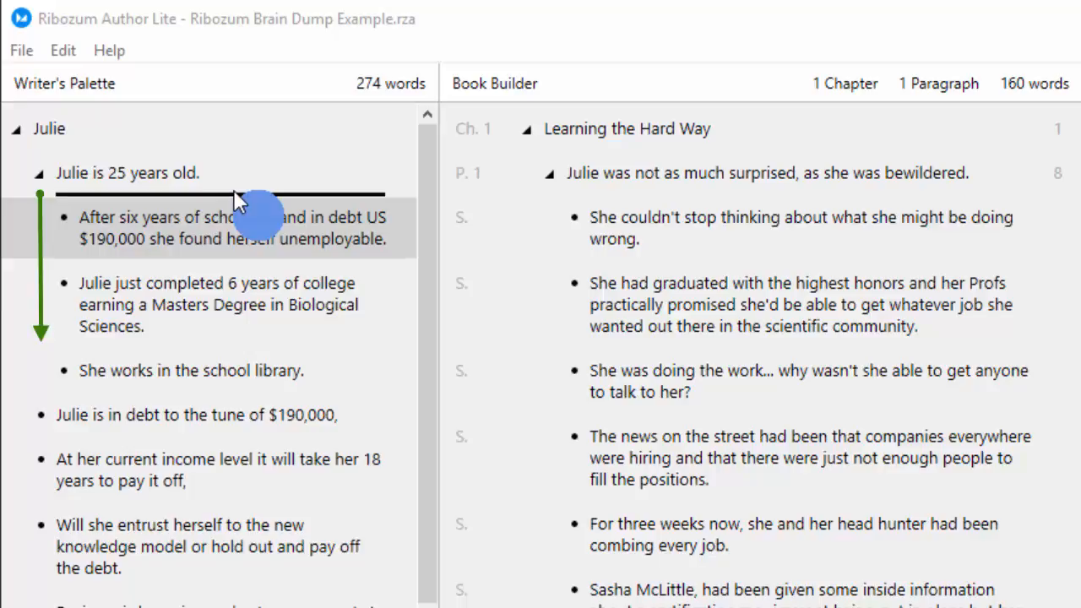
pyautogui.moveTo(234, 190); pyautogui.dragTo(234, 190)
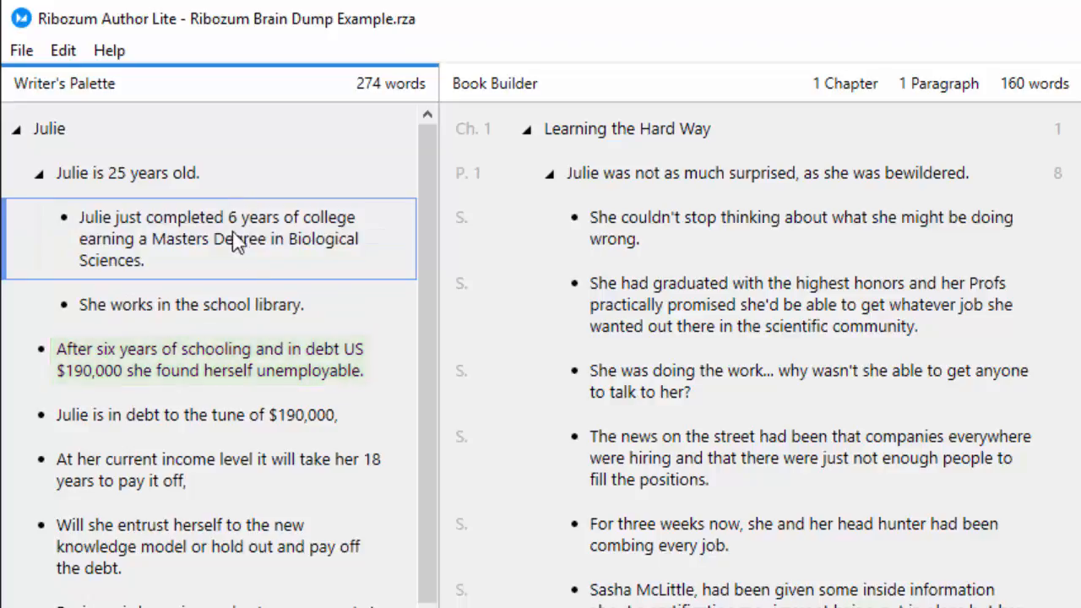
# - Nest the "After six years of schooling" note as the last item of the "25 years old" group and pull it out again
pyautogui.click(216, 365)
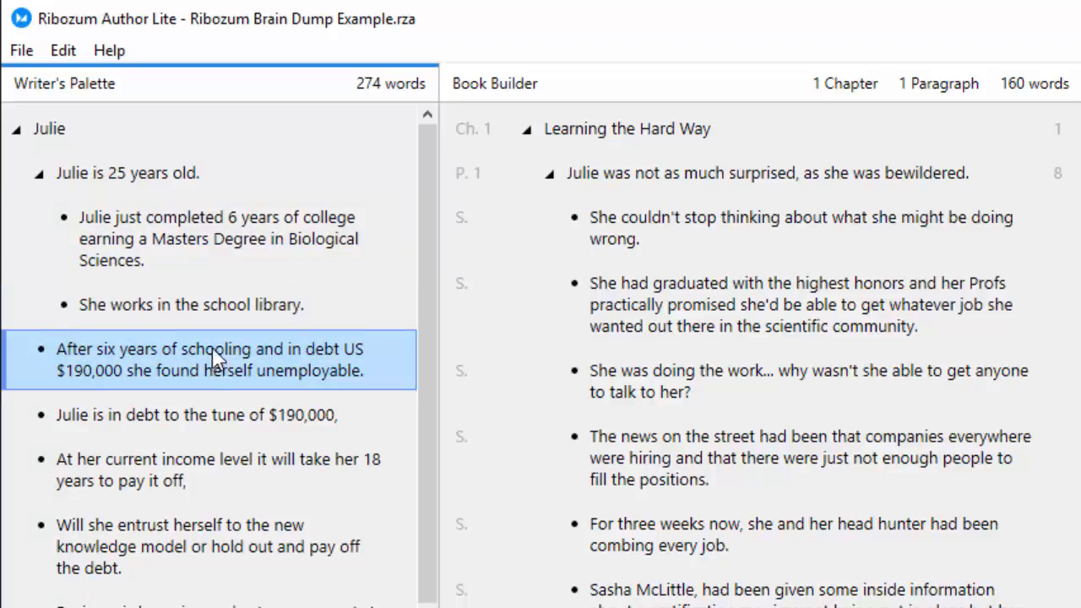
pyautogui.moveTo(212, 356); pyautogui.dragTo(212, 325)
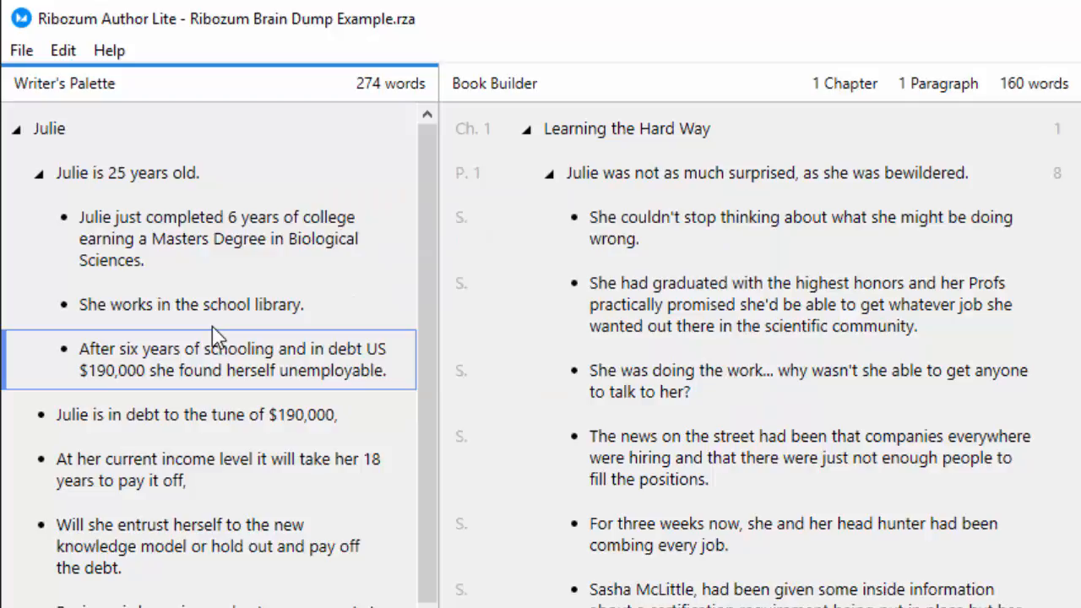
pyautogui.click(215, 364)
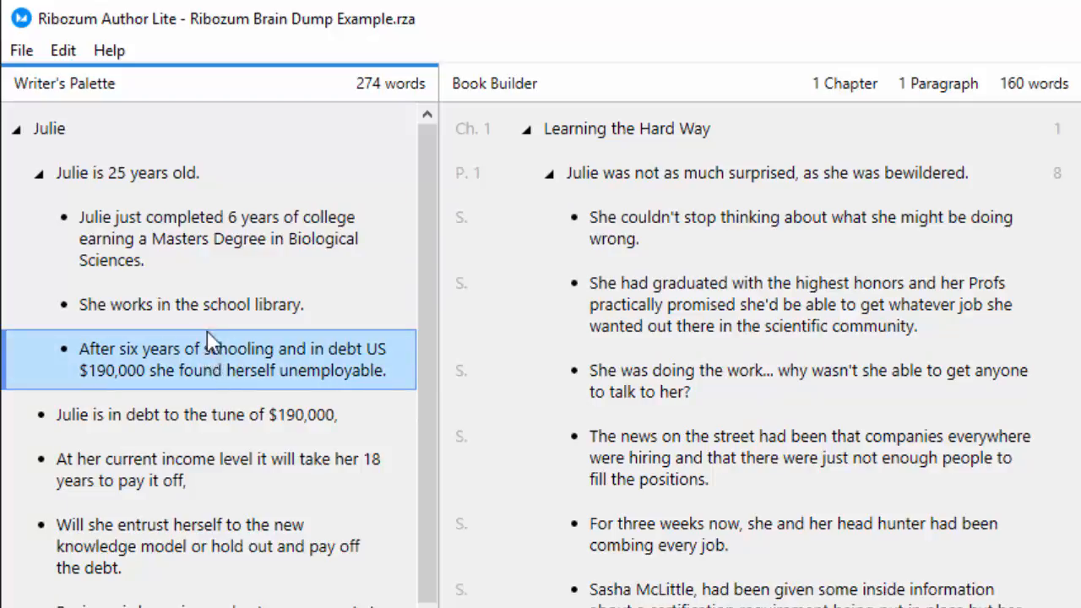
pyautogui.moveTo(207, 332); pyautogui.dragTo(205, 188)
pyautogui.click(210, 228)
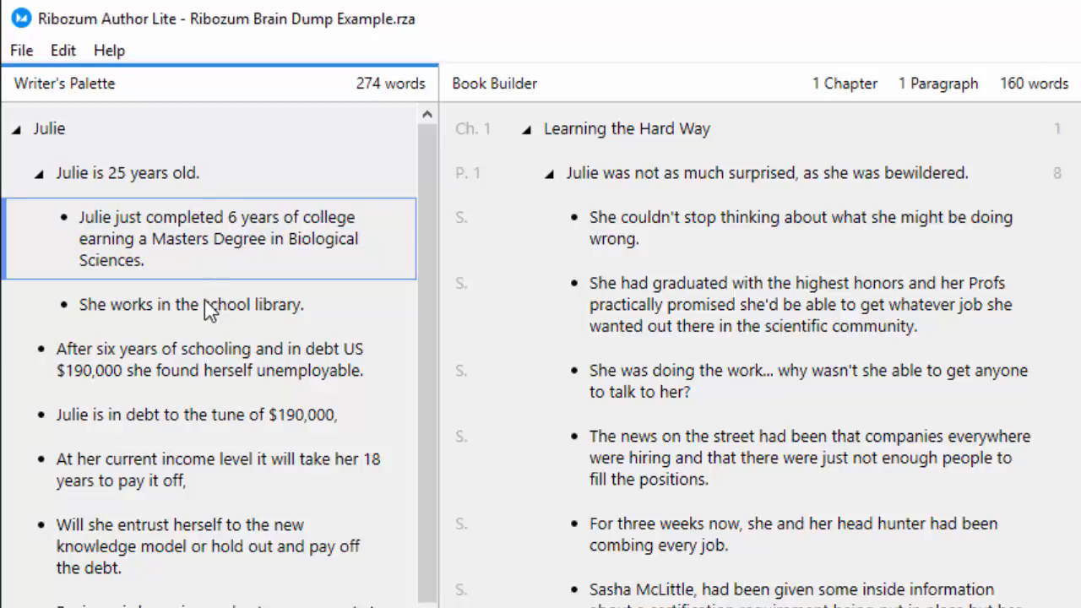
# - Return the "After six years" note to the end of the "25 years old" group and nest it under "She works in the school library."
pyautogui.click(195, 357)
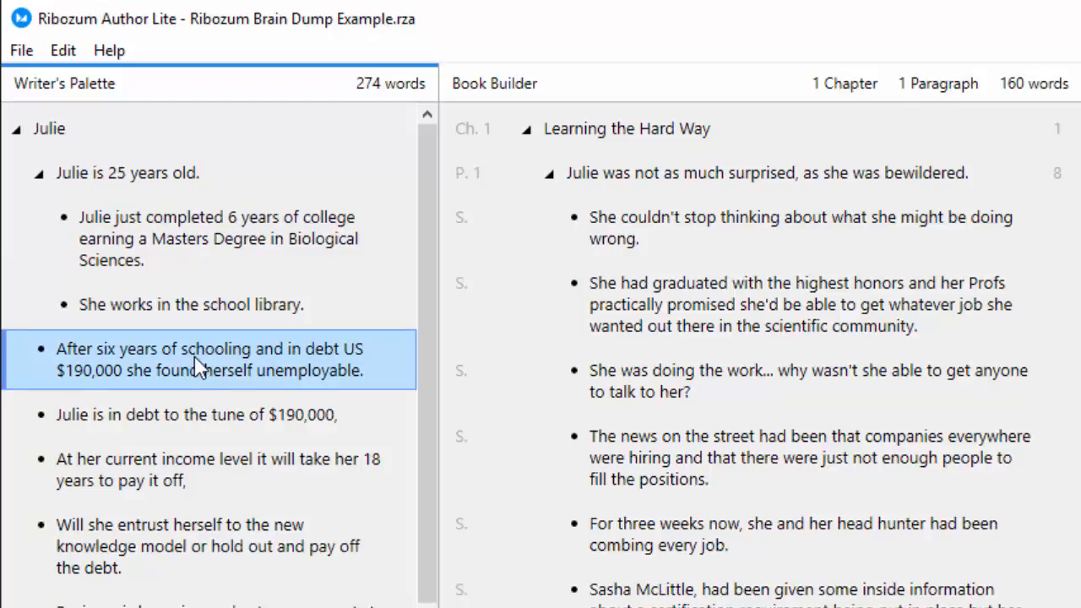
pyautogui.moveTo(195, 356); pyautogui.dragTo(195, 317)
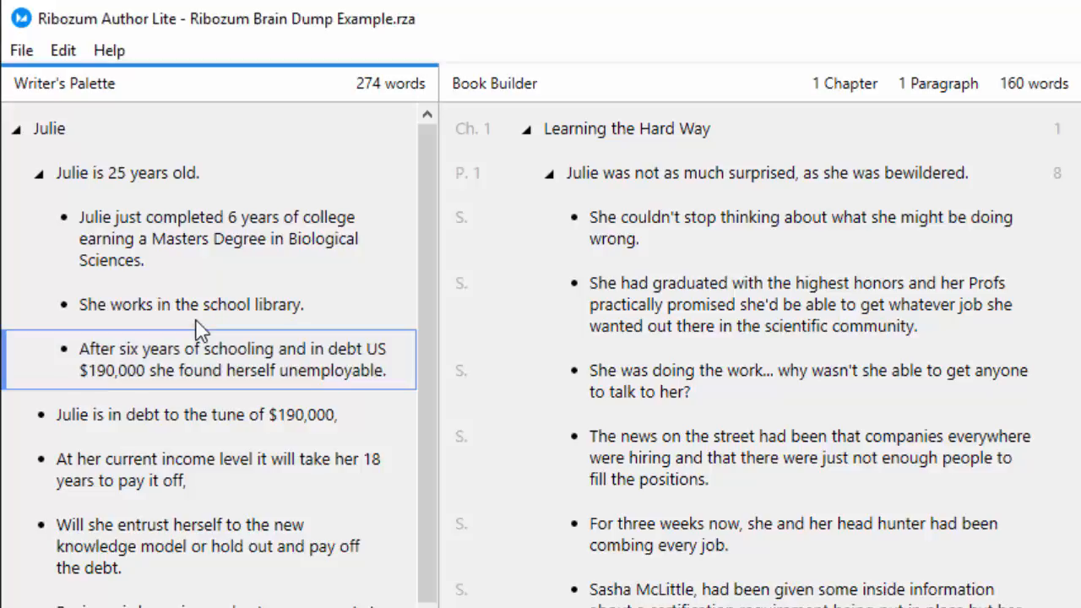
pyautogui.click(189, 358)
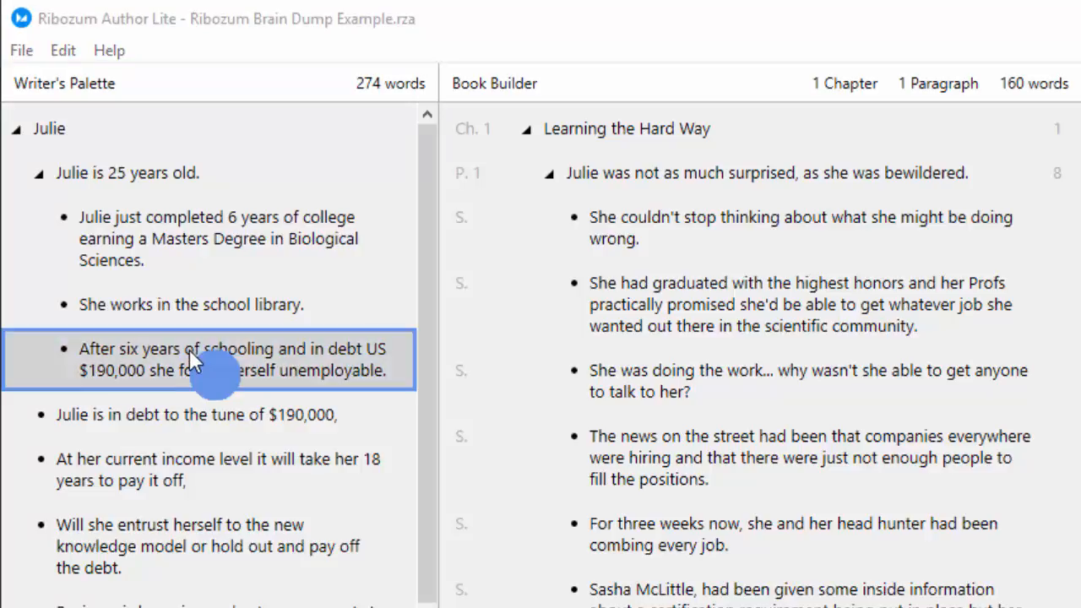
pyautogui.moveTo(189, 347); pyautogui.dragTo(194, 306)
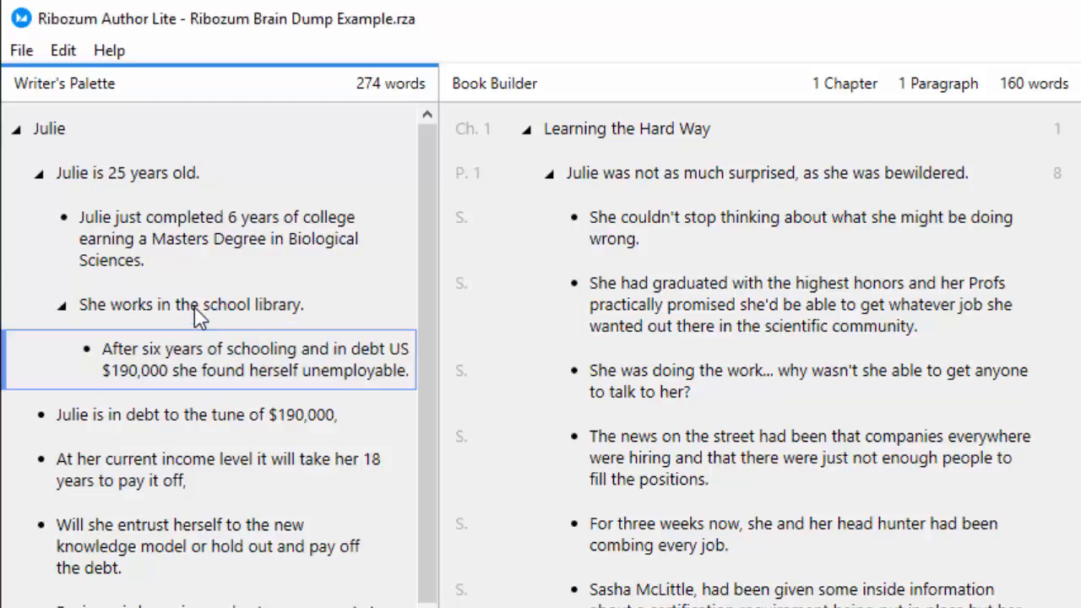
# - Move the "After six years" note back out from under the school library note, as the last item of the "25 years old" group
pyautogui.click(202, 351)
pyautogui.moveTo(201, 351); pyautogui.dragTo(202, 318)
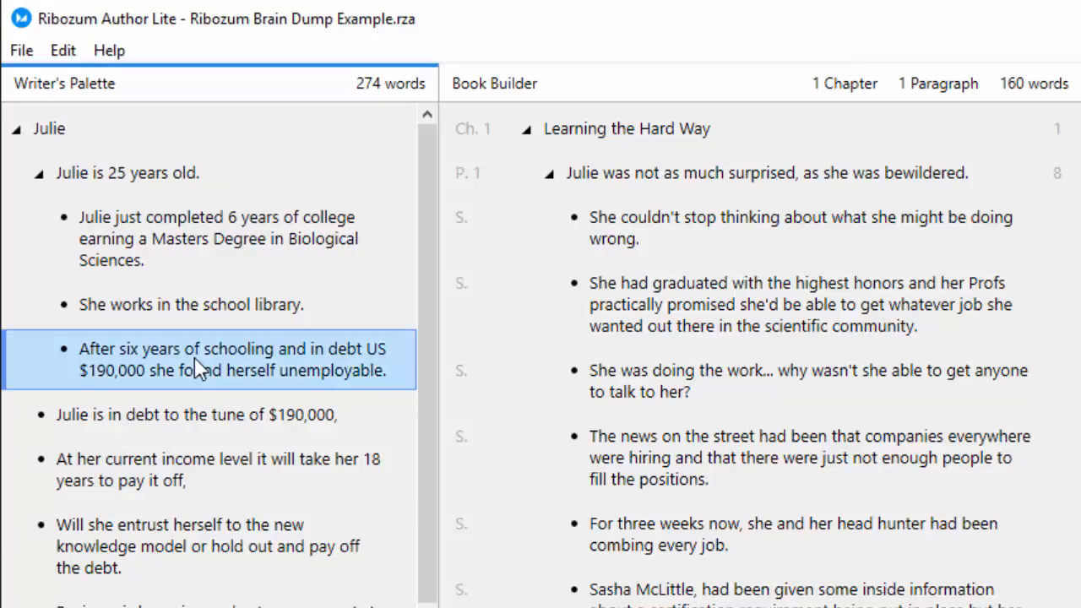
pyautogui.moveTo(196, 358); pyautogui.dragTo(184, 175)
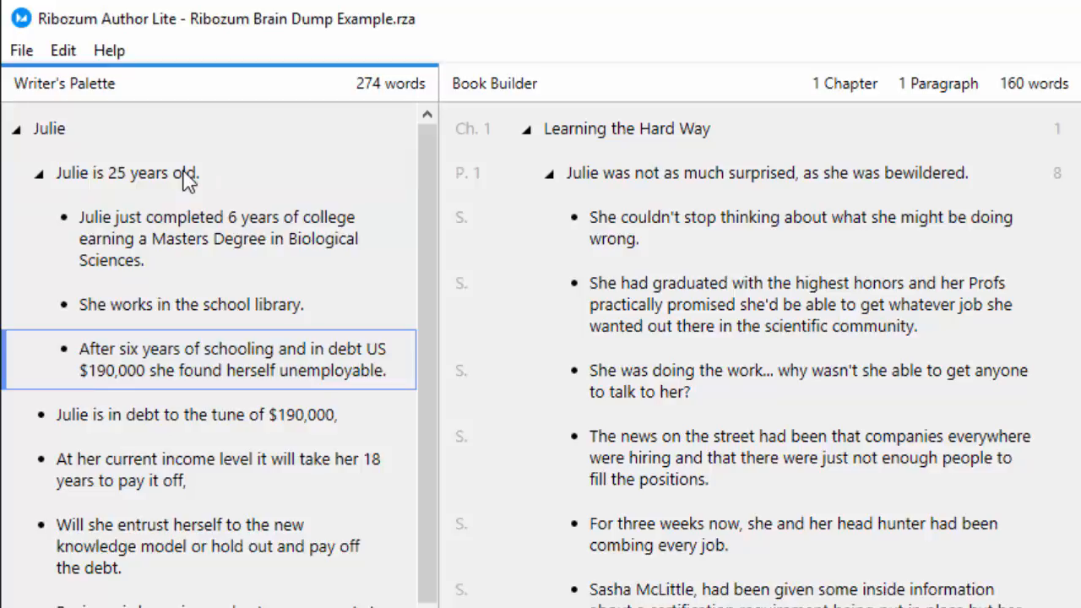
# - Move the "After six years" note above the "25 years old" group, and from there to the outermost level directly above "Novel Prompts"
pyautogui.click(184, 376)
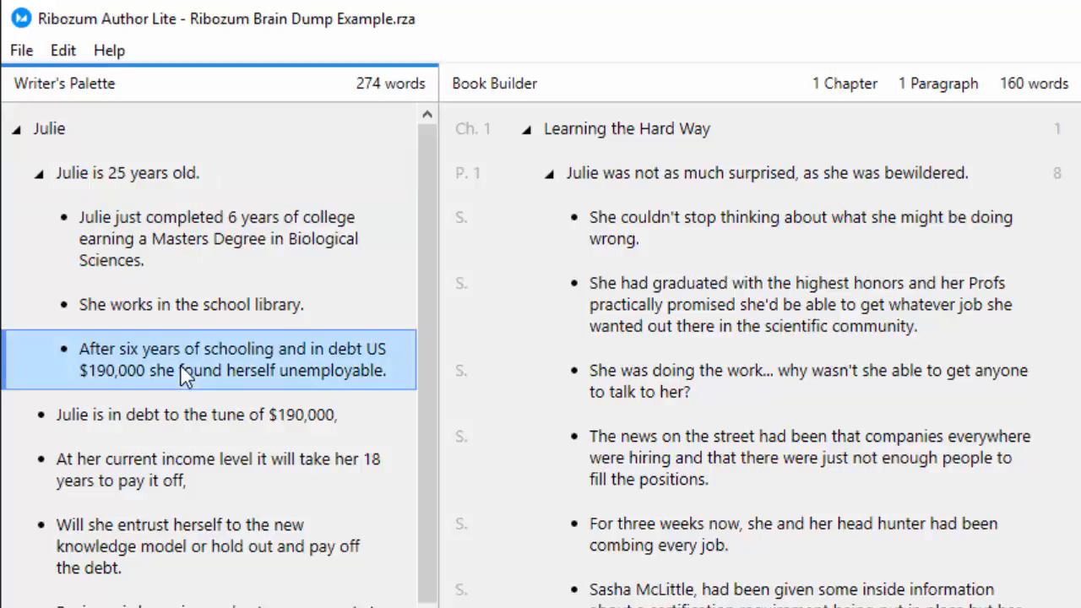
pyautogui.moveTo(184, 376); pyautogui.dragTo(180, 163)
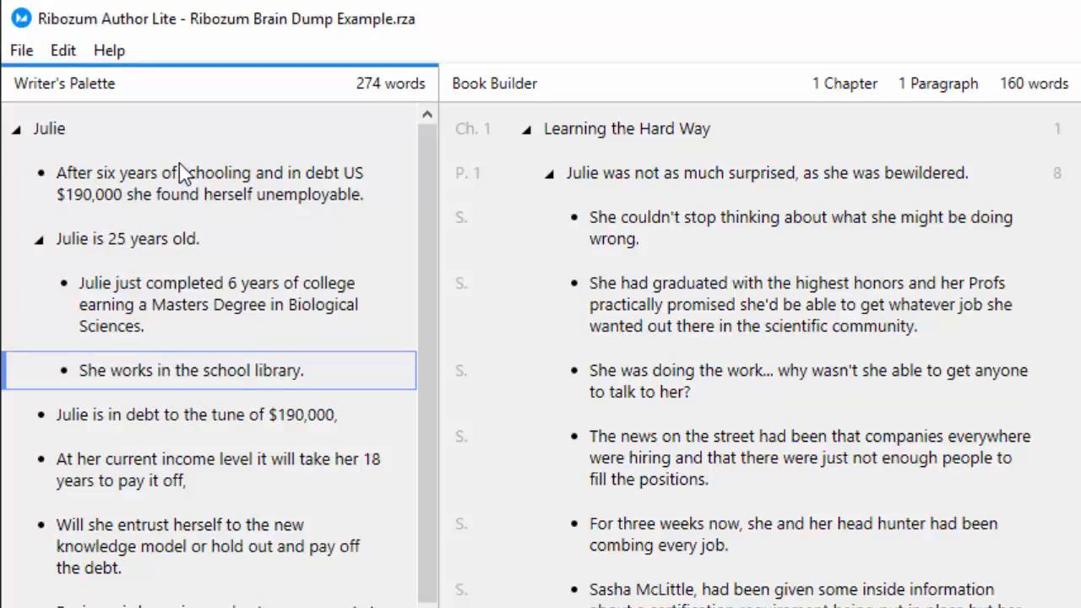
pyautogui.click(176, 175)
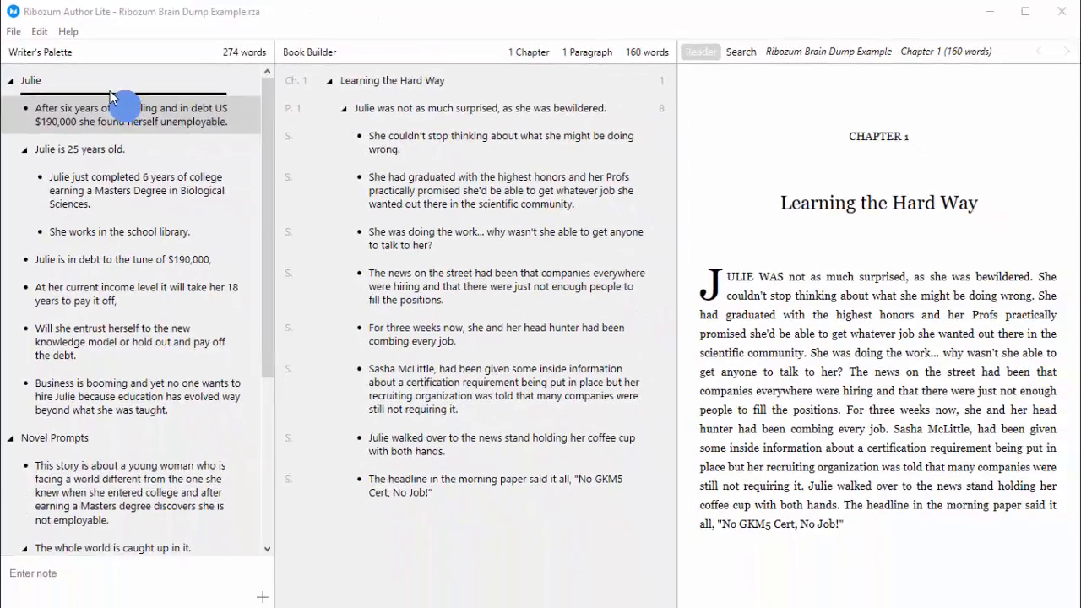
pyautogui.moveTo(109, 97); pyautogui.dragTo(110, 97)
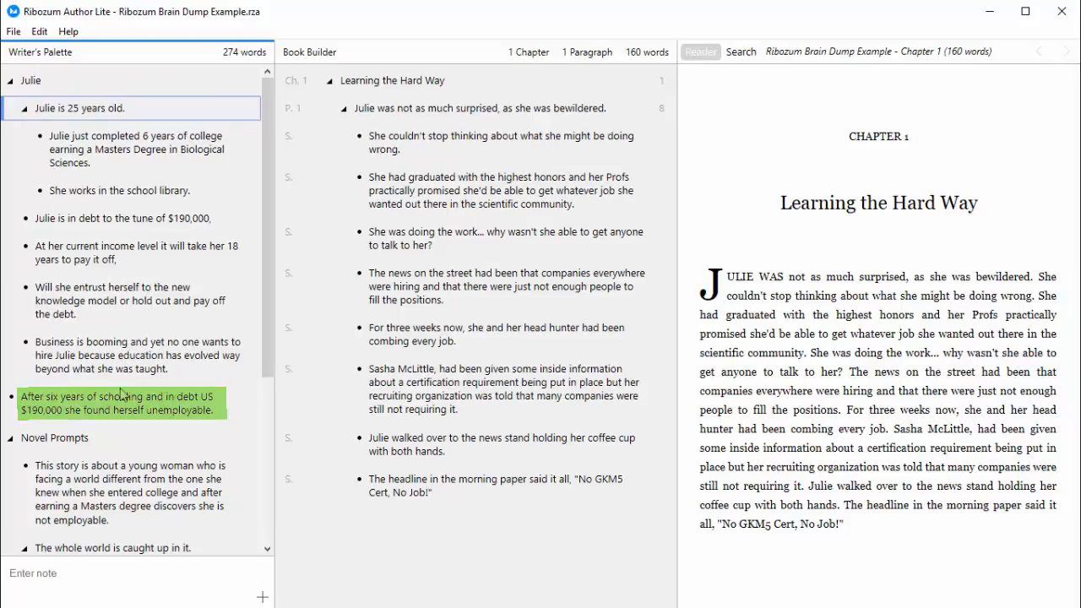
# - Nest the "After six years" note as the last item under the character heading and pull it back to the outermost level
pyautogui.click(120, 406)
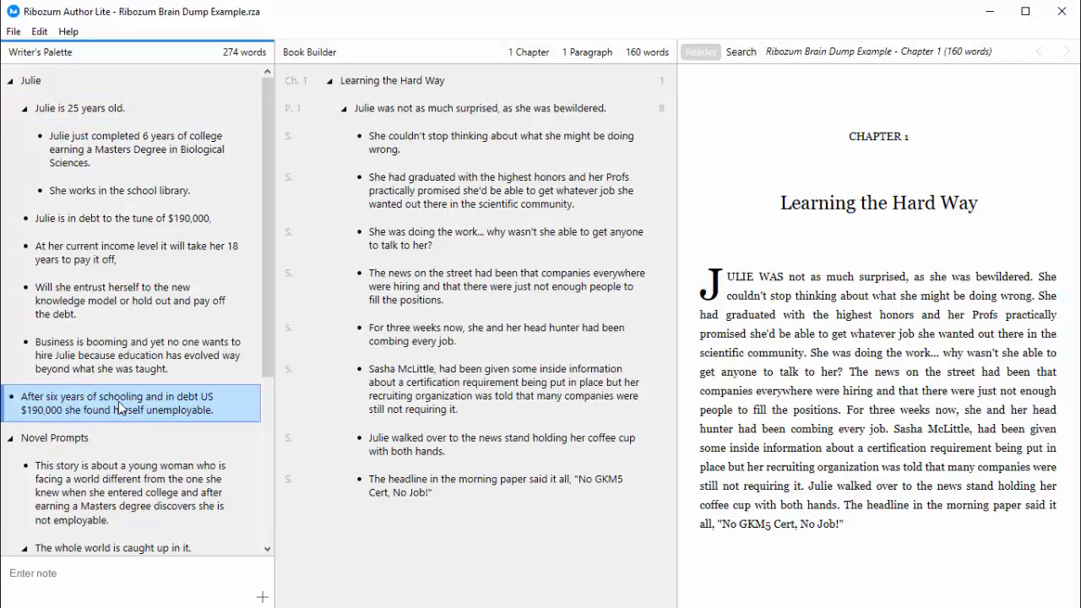
pyautogui.moveTo(120, 406); pyautogui.dragTo(105, 82)
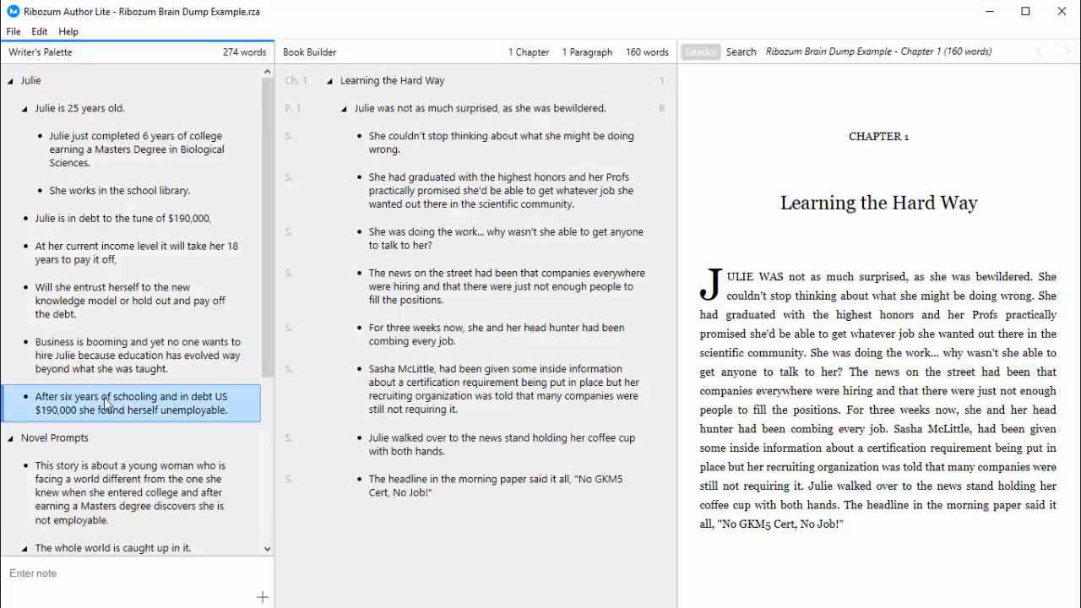
pyautogui.moveTo(105, 403); pyautogui.dragTo(105, 432)
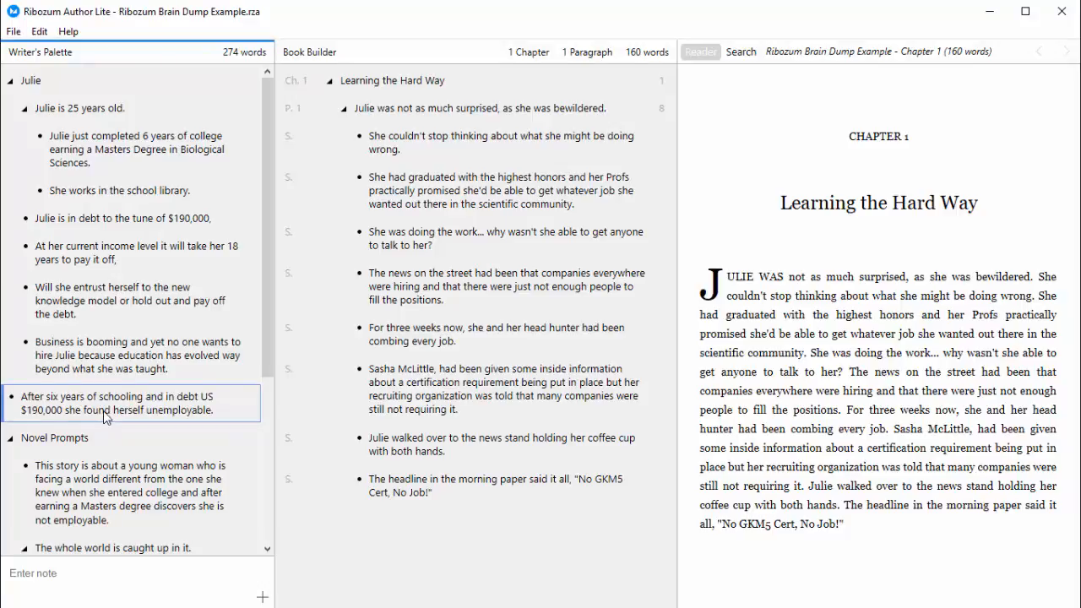
# - Move the "After six years" note to the second level, between the "25 years old" group and the $190,000 debt note
pyautogui.click(106, 402)
pyautogui.moveTo(106, 401); pyautogui.dragTo(118, 200)
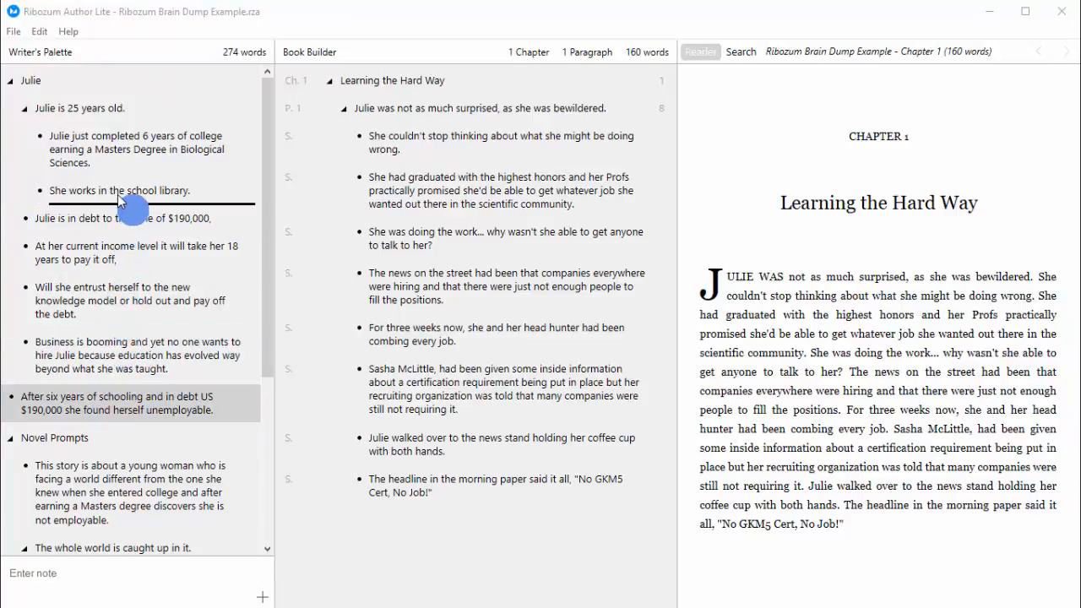
pyautogui.moveTo(118, 200); pyautogui.dragTo(119, 216)
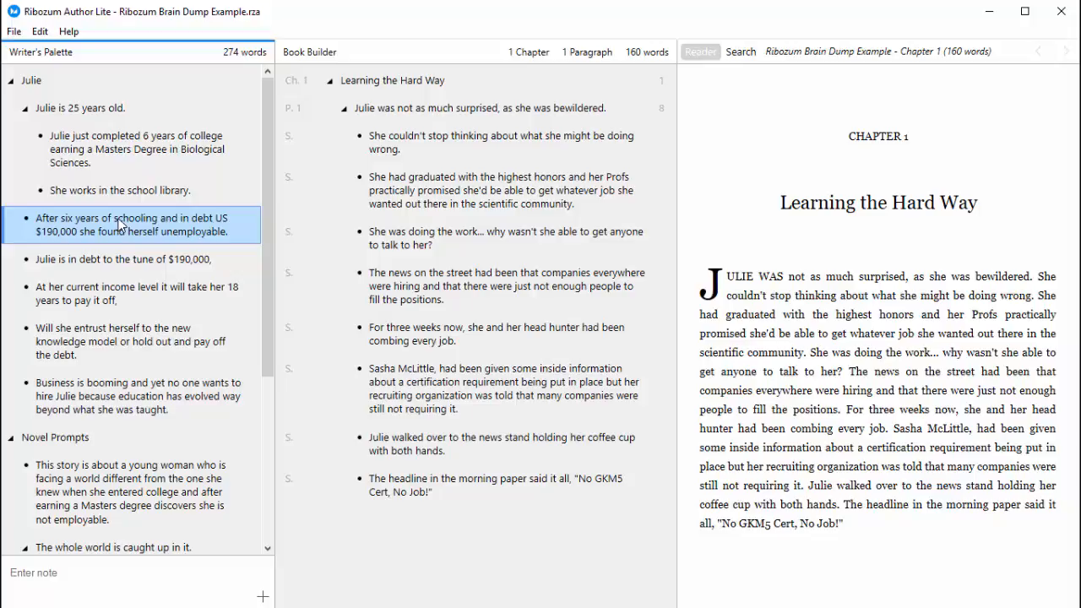
# - Move the "After six years" note into the Book Builder chapter "Learning the Hard Way" and make it the last sentence of paragraph 1
pyautogui.moveTo(119, 224); pyautogui.dragTo(368, 88)
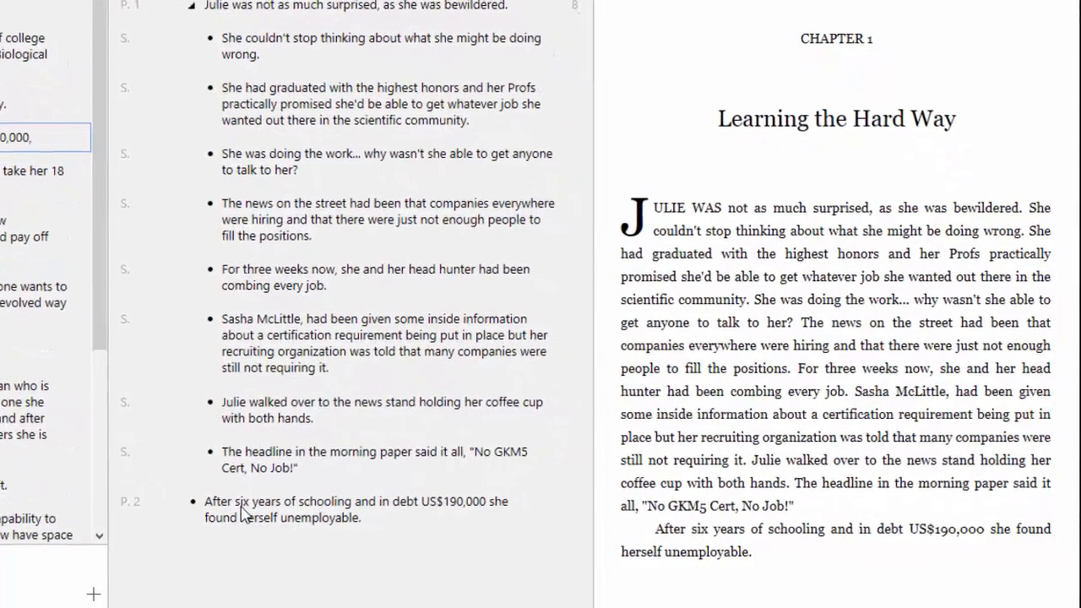
pyautogui.click(260, 515)
pyautogui.moveTo(201, 504); pyautogui.dragTo(203, 481)
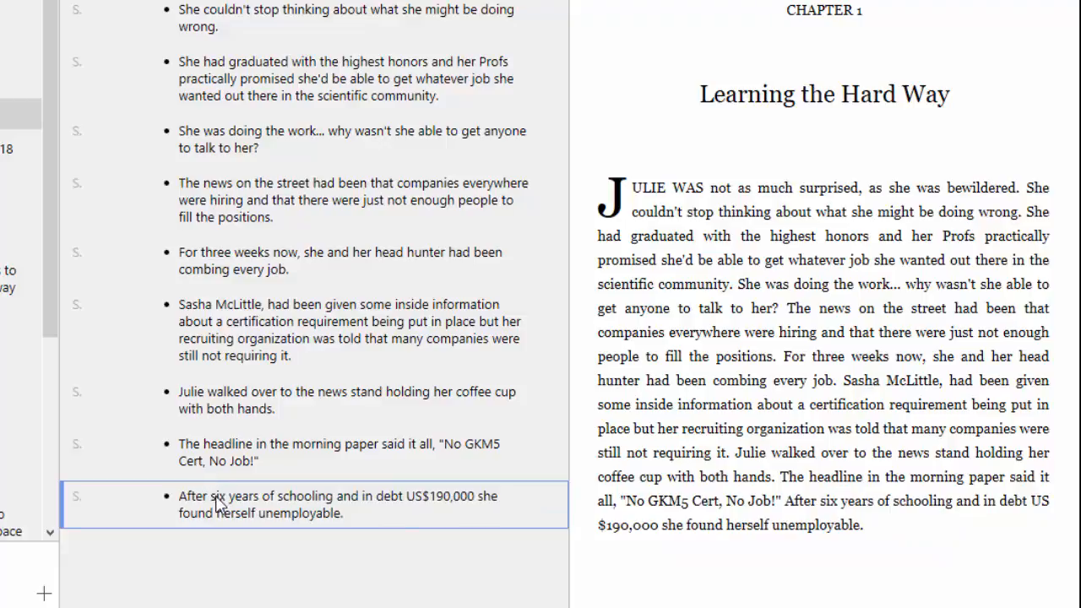
# - Take the "After six years" sentence out of paragraph 1 so it forms paragraph 2 of "Learning the Hard Way"
pyautogui.click(216, 495)
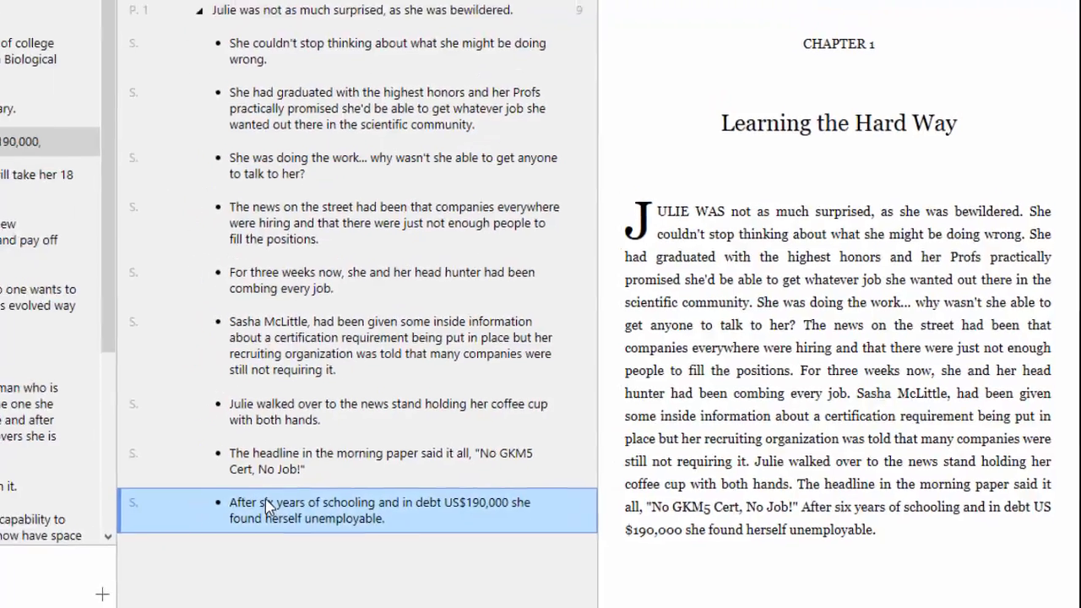
pyautogui.moveTo(216, 494); pyautogui.dragTo(225, 170)
pyautogui.moveTo(405, 264); pyautogui.dragTo(399, 124)
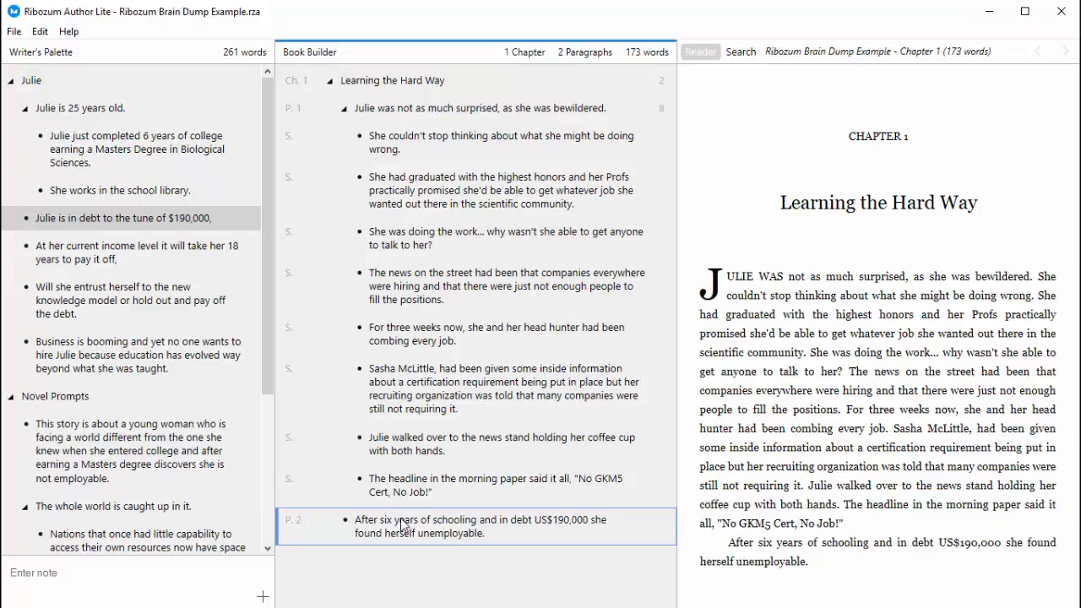
# - Turn the "After six years" paragraph into a separate chapter 2, and view that chapter in the reader before returning to chapter 1
pyautogui.moveTo(401, 523); pyautogui.dragTo(377, 93)
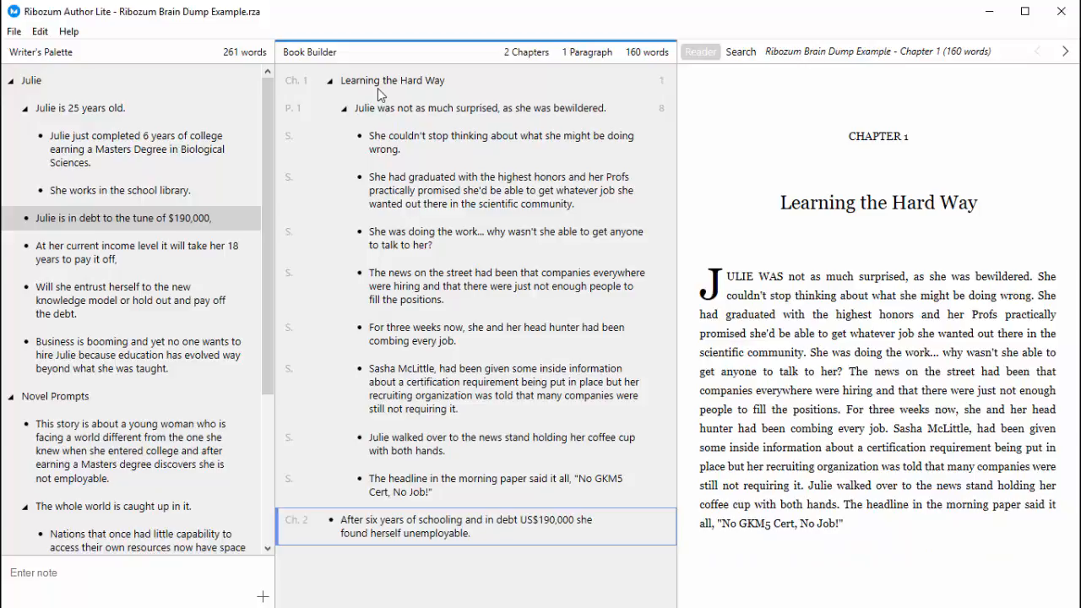
pyautogui.click(1065, 53)
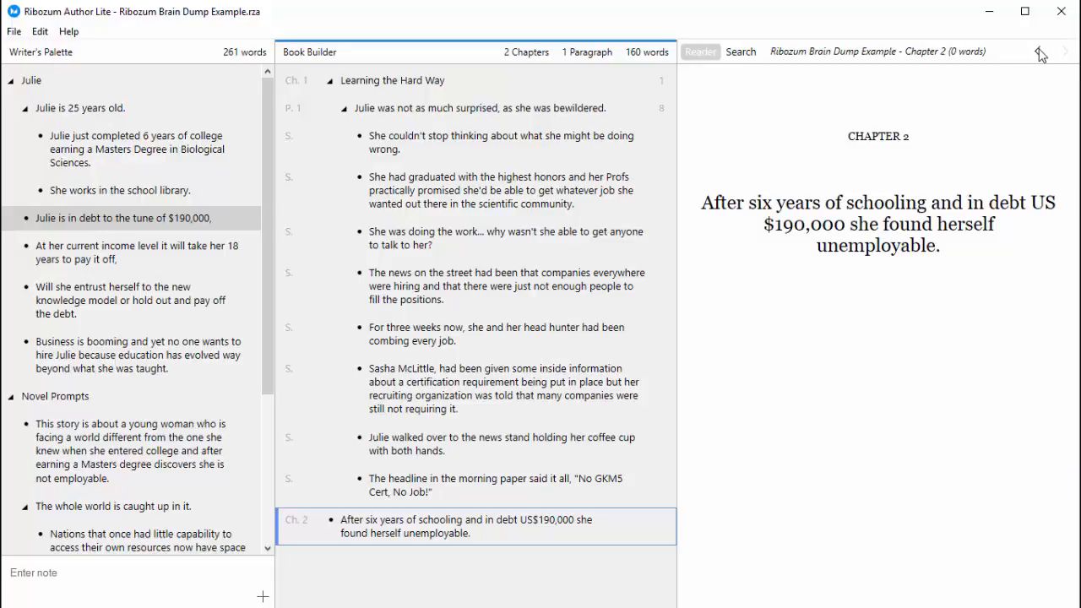
pyautogui.click(1039, 53)
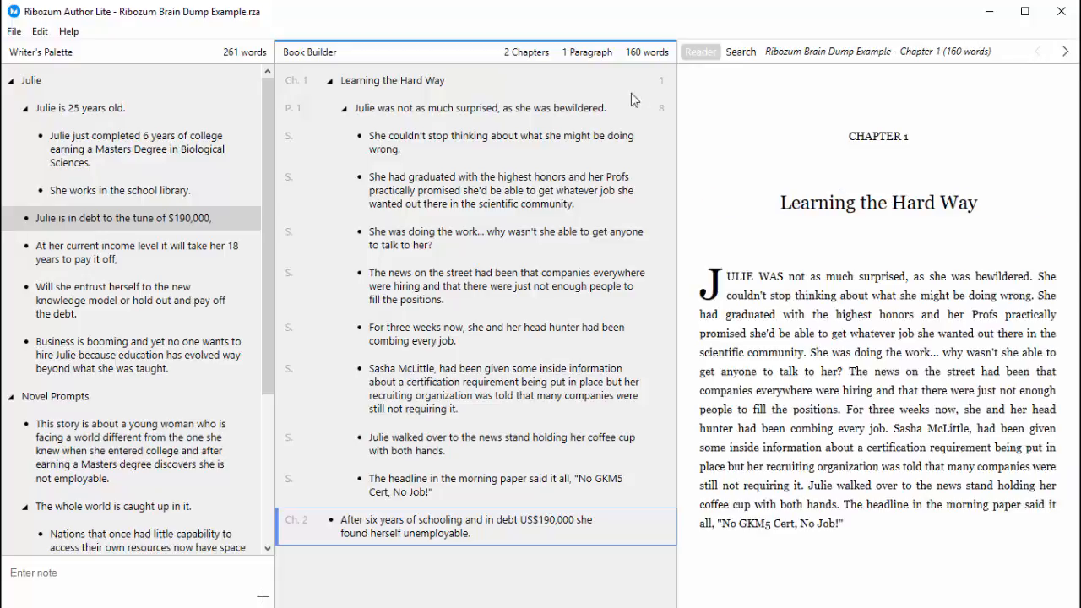
# - Move the "After six years" chapter back into "Learning the Hard Way" as paragraph 2
pyautogui.click(411, 531)
pyautogui.moveTo(411, 532); pyautogui.dragTo(393, 88)
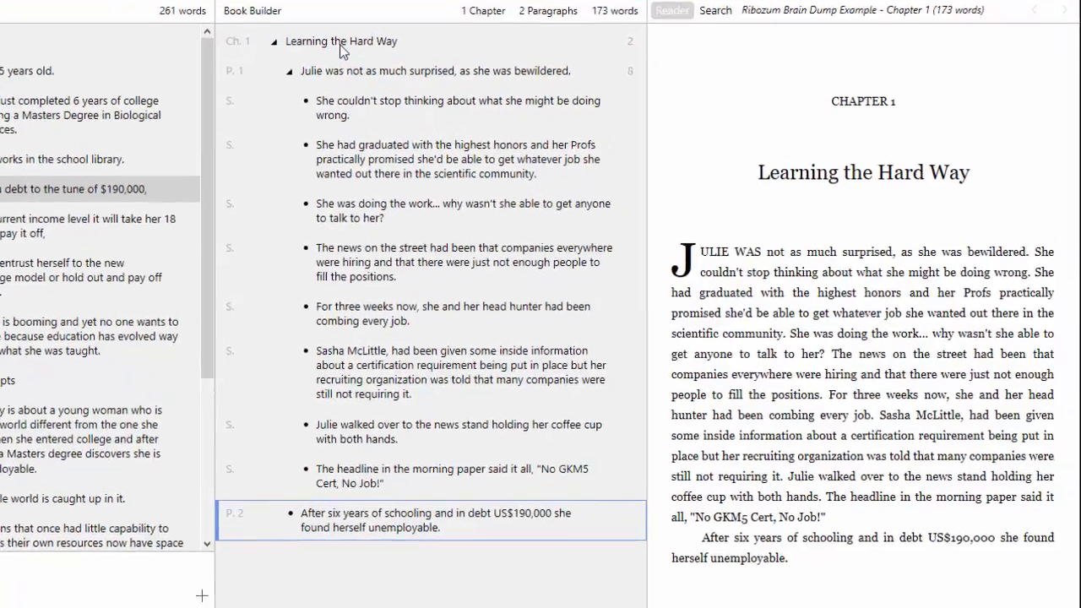